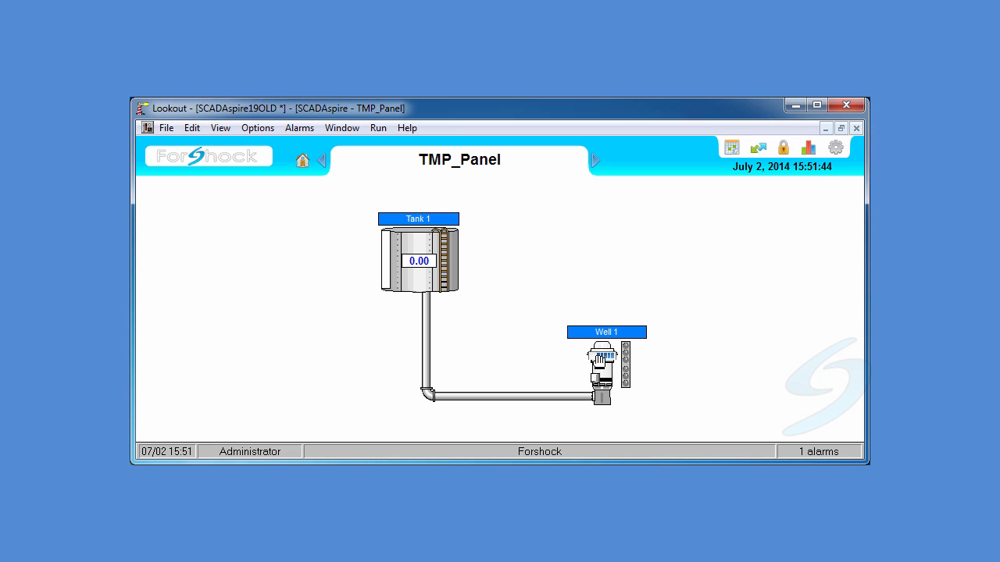
- Open the Well 1 pump control panel and set its control mode to Manual Off
left_click(600, 361)
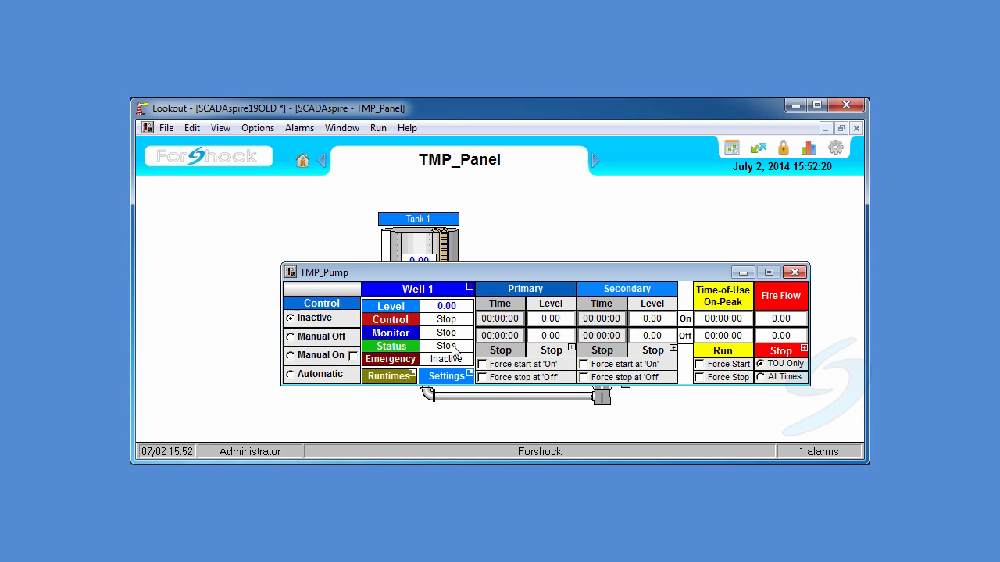
left_click(310, 341)
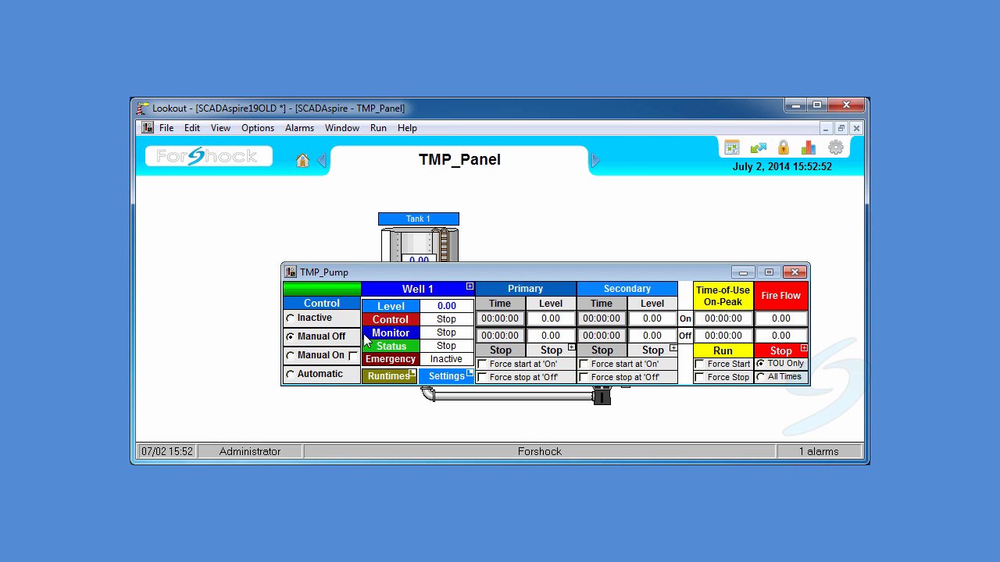
- Switch the pump control mode to Manual On
left_click_drag(378, 275, 346, 225)
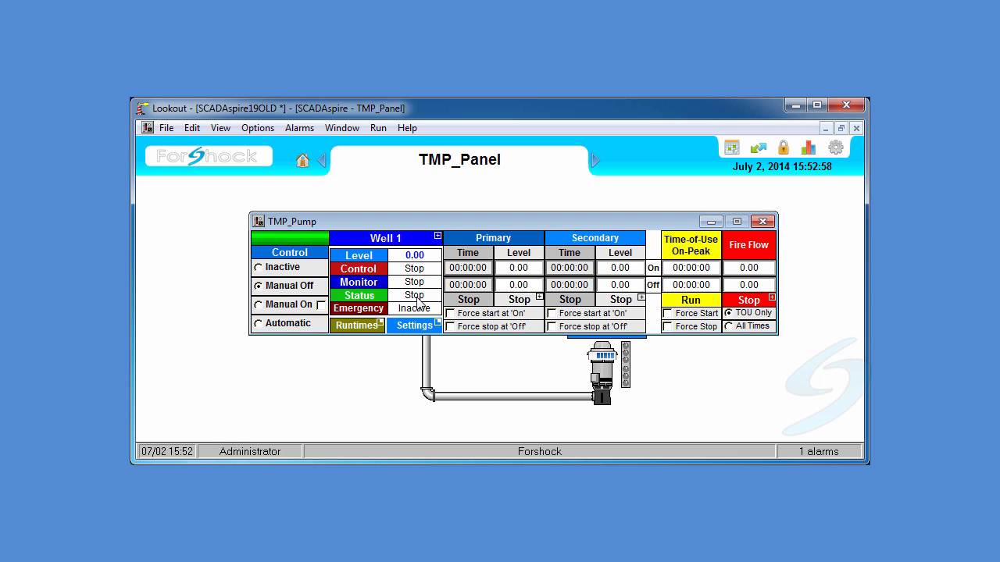
left_click(293, 310)
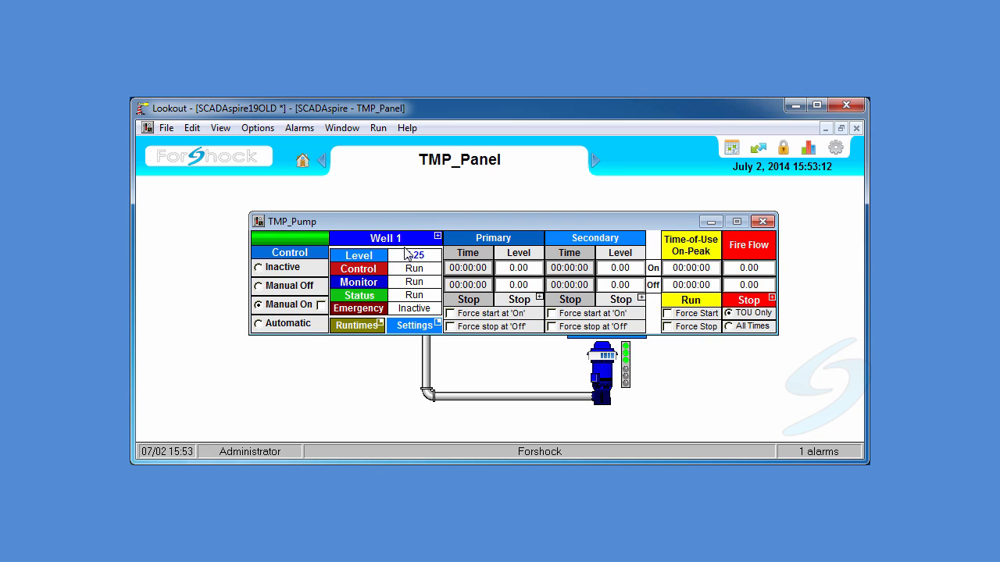
- Switch the pump control mode to Automatic
mouse_move(408, 221)
left_mouse_down()
mouse_move(410, 328)
mouse_move(398, 228)
left_mouse_up()
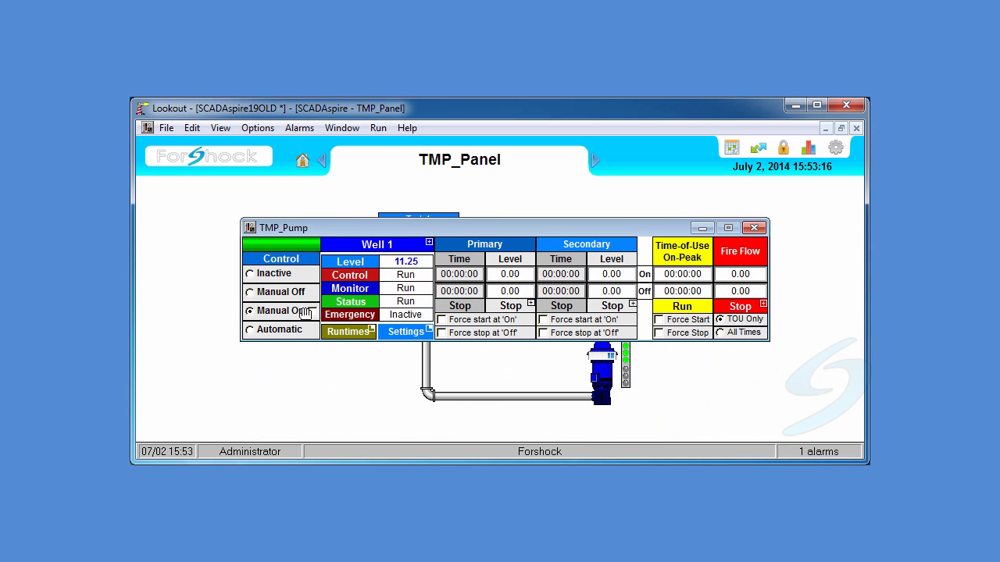
left_click(279, 330)
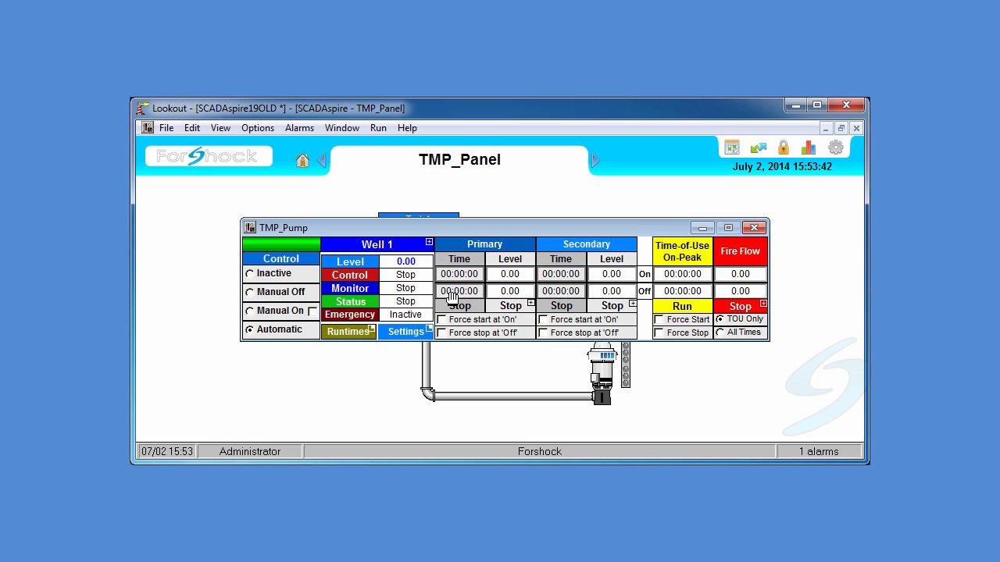
- Set the primary off time to 15:54:00
left_click(451, 291)
left_click(478, 336)
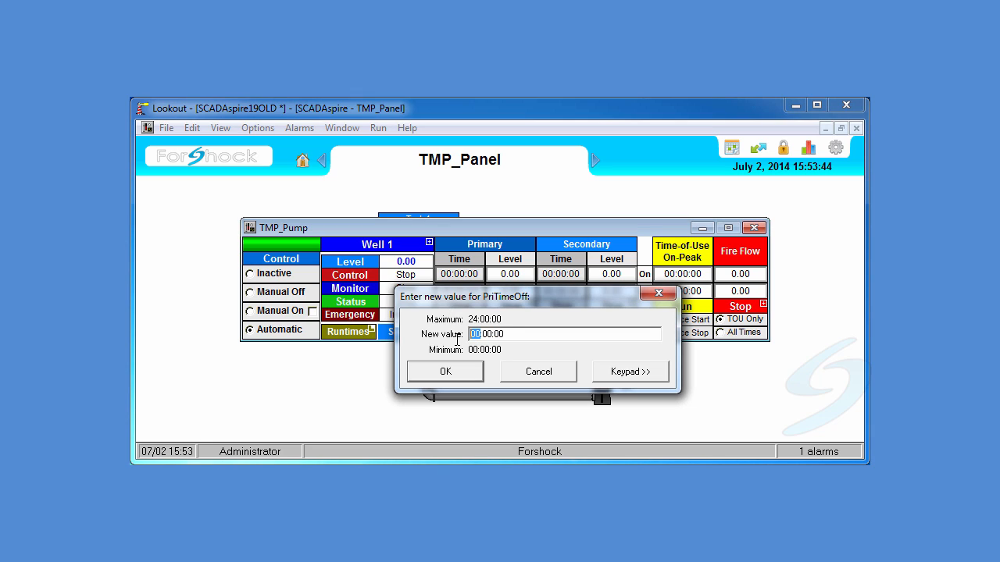
type("15:54")
key("Delete")
key("Return")
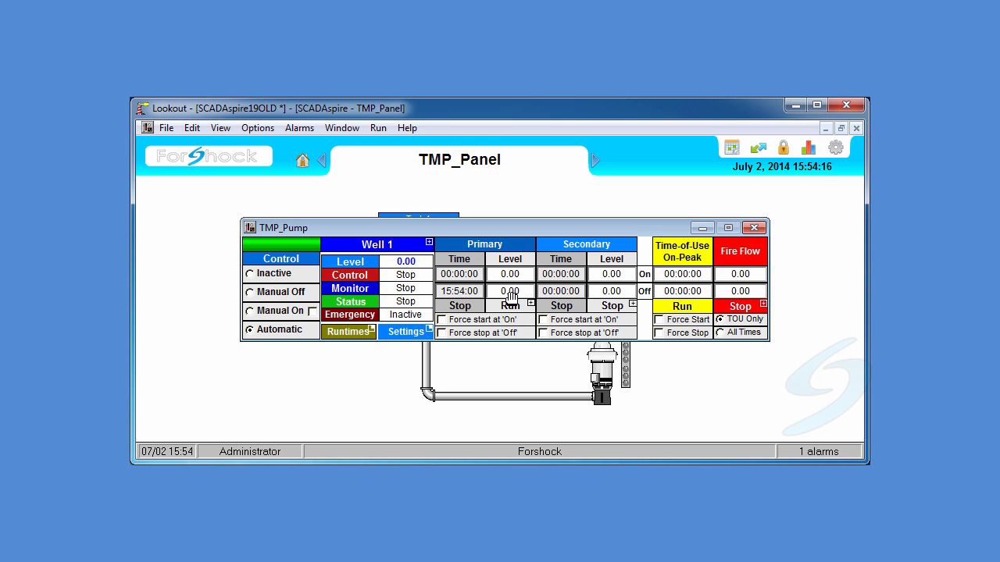
- Reset the primary off time to 0
left_click(459, 294)
type("0")
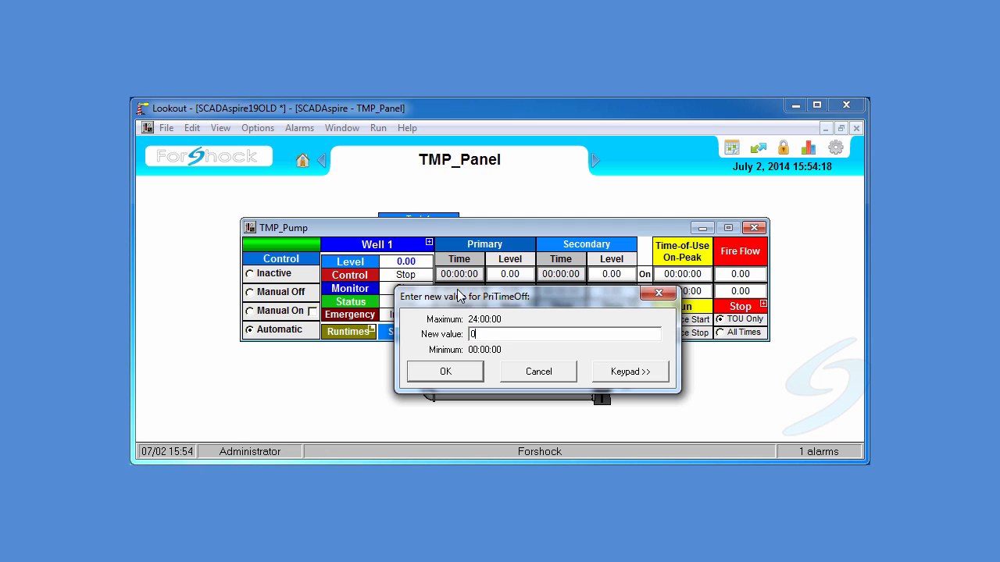
key("Return")
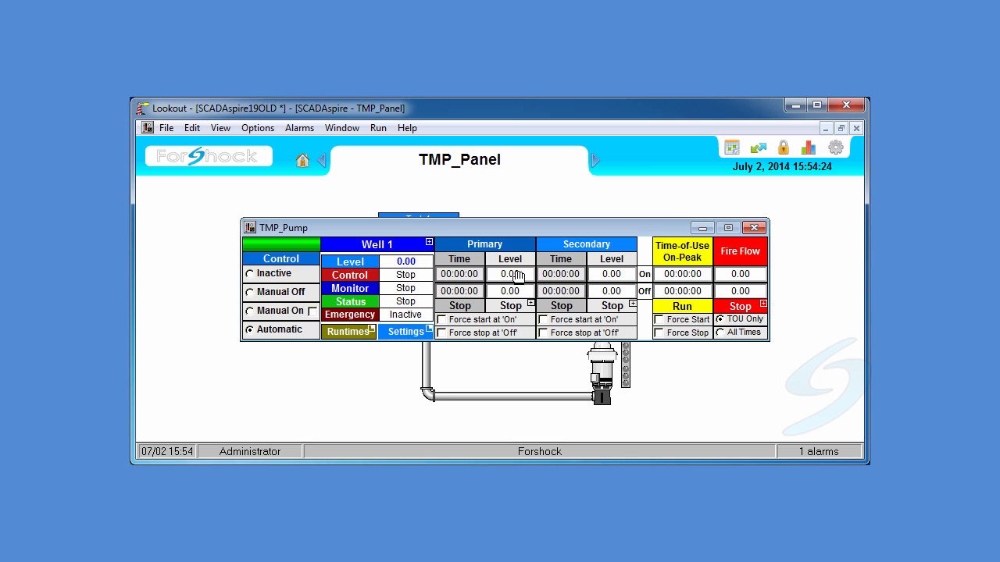
- Set the control mode to Inactive and the primary on level to 2.0
left_click(275, 275)
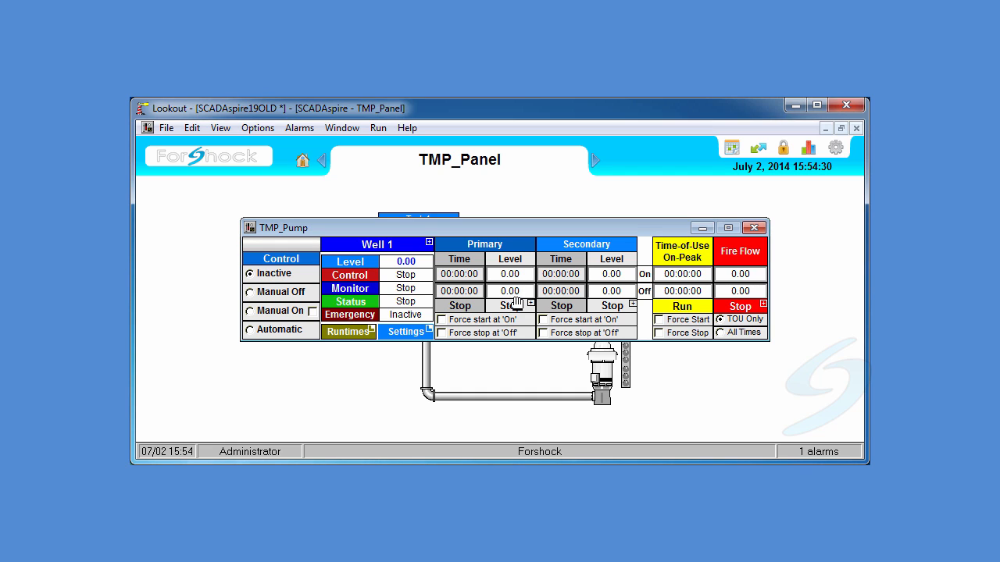
left_click(506, 275)
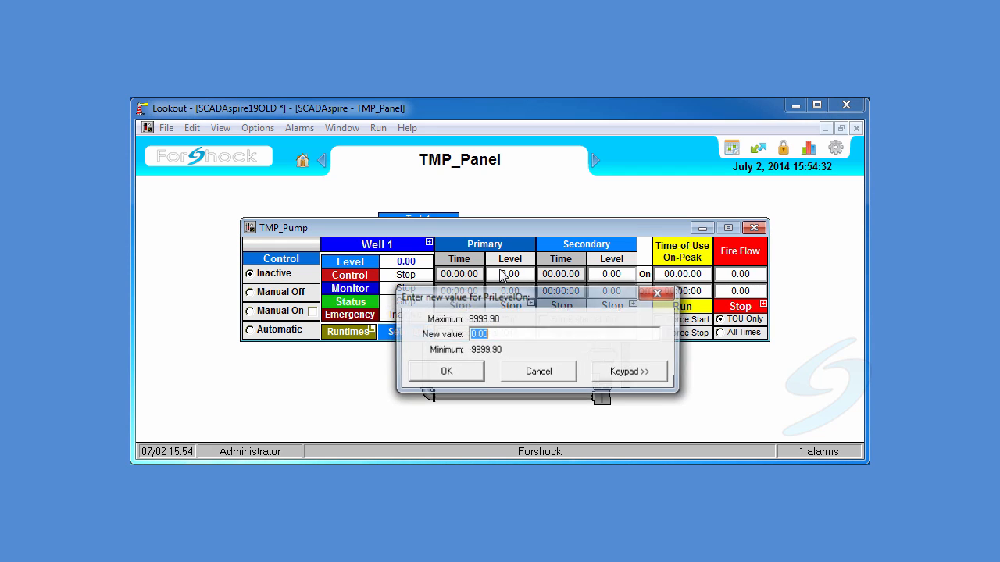
type("2.")
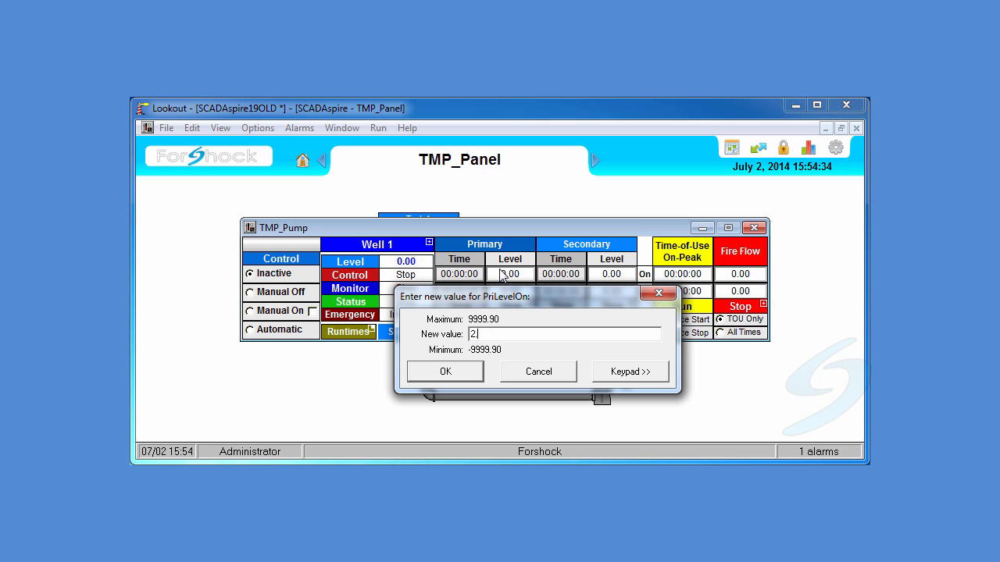
type("0")
key("Return")
- Set the primary off level to 4.50 and switch the control mode to Automatic
left_click(505, 292)
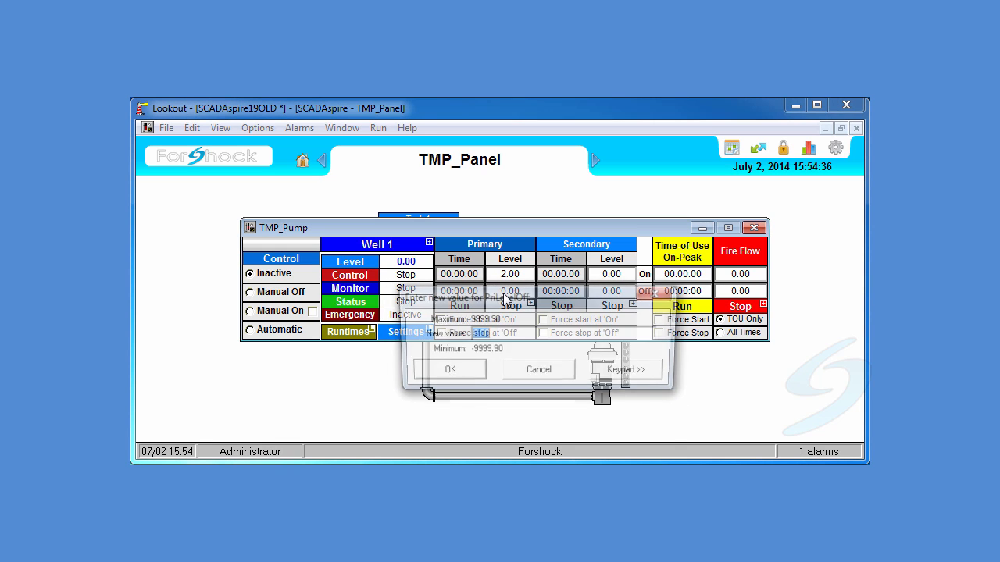
type("4.5")
key("Return")
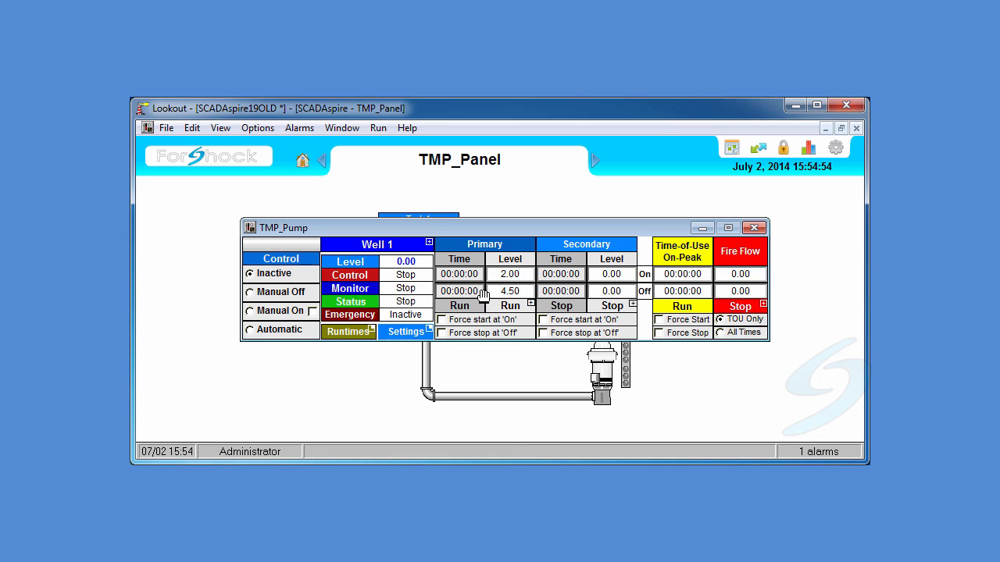
left_click(303, 332)
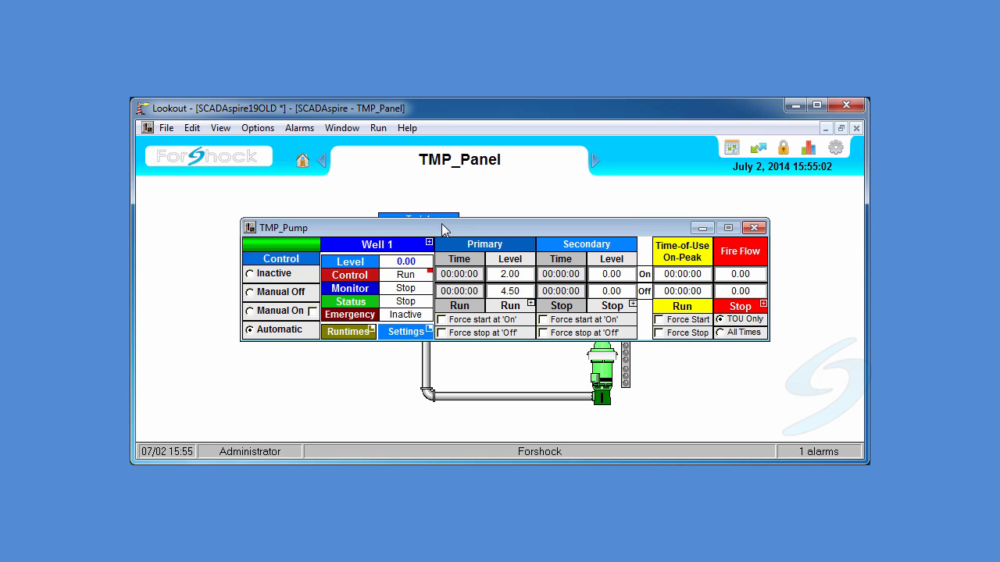
- Set the primary on time to 15:00:00
left_click_drag(443, 229, 447, 273)
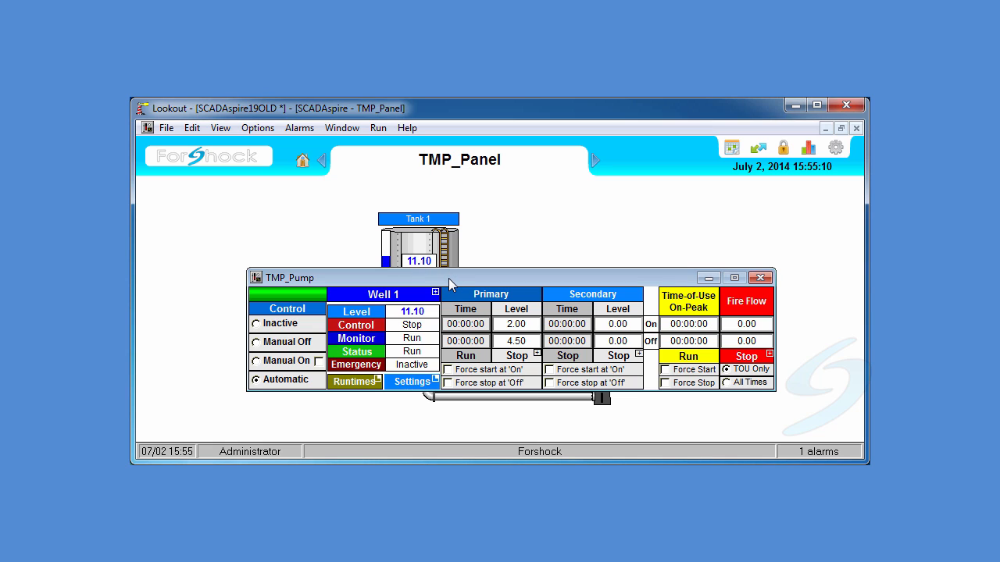
left_click_drag(448, 278, 447, 193)
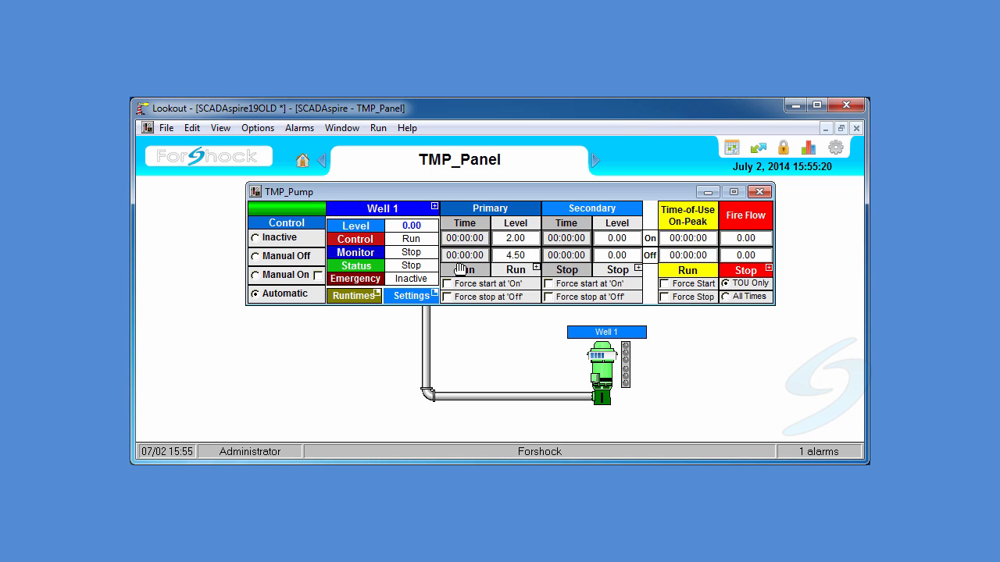
left_click_drag(468, 192, 477, 285)
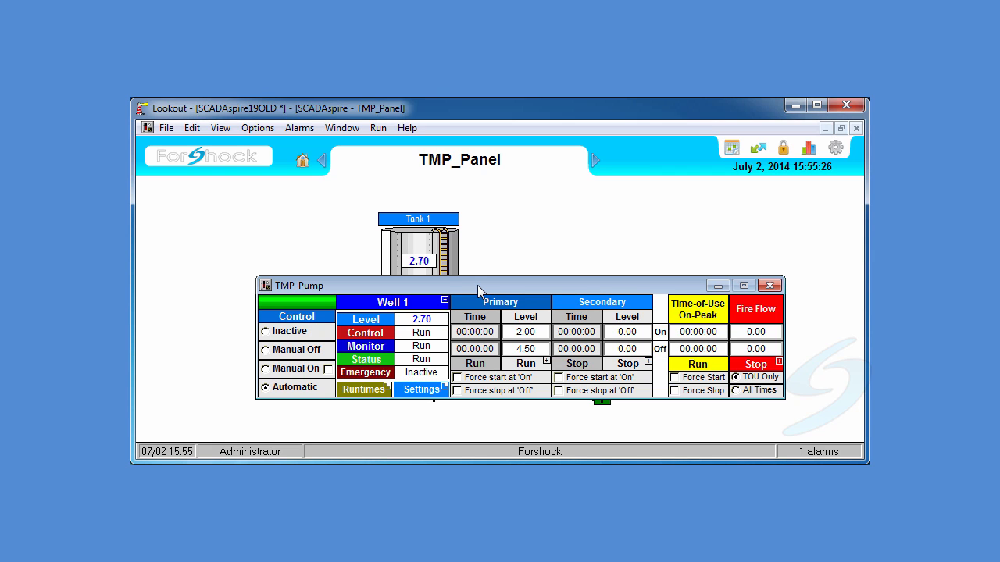
left_click_drag(477, 285, 476, 190)
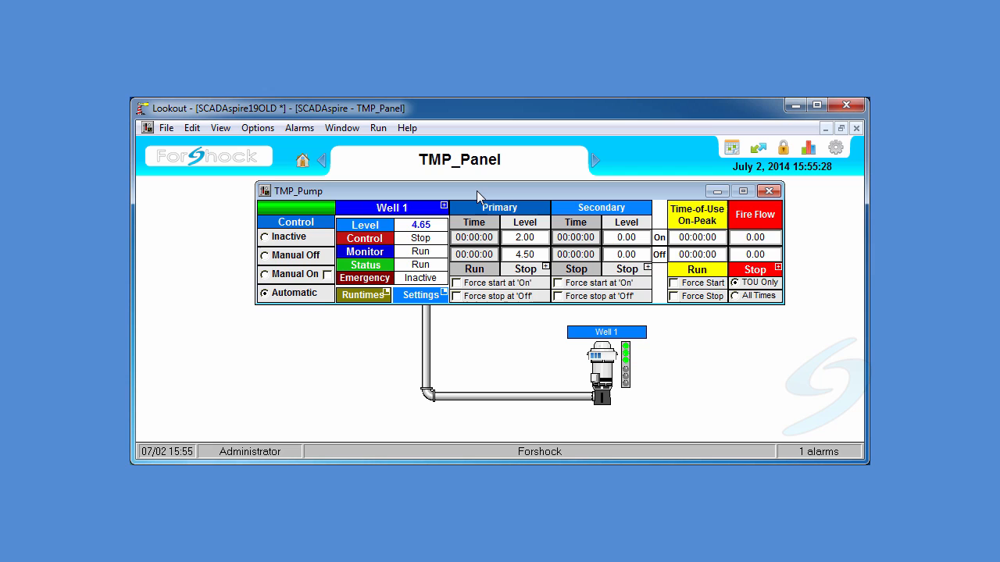
left_click(465, 238)
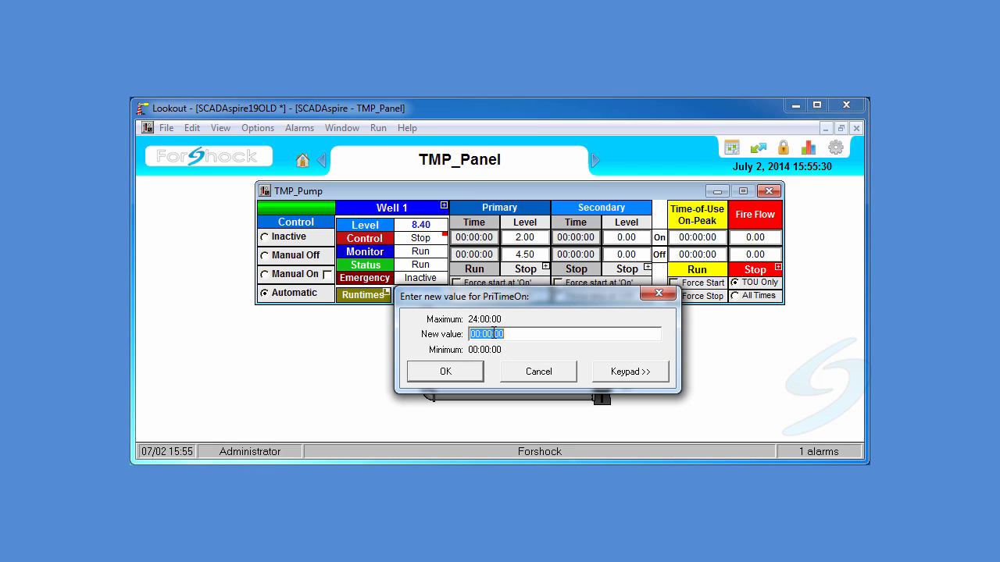
left_click_drag(481, 337, 467, 334)
type("15")
key("Return")
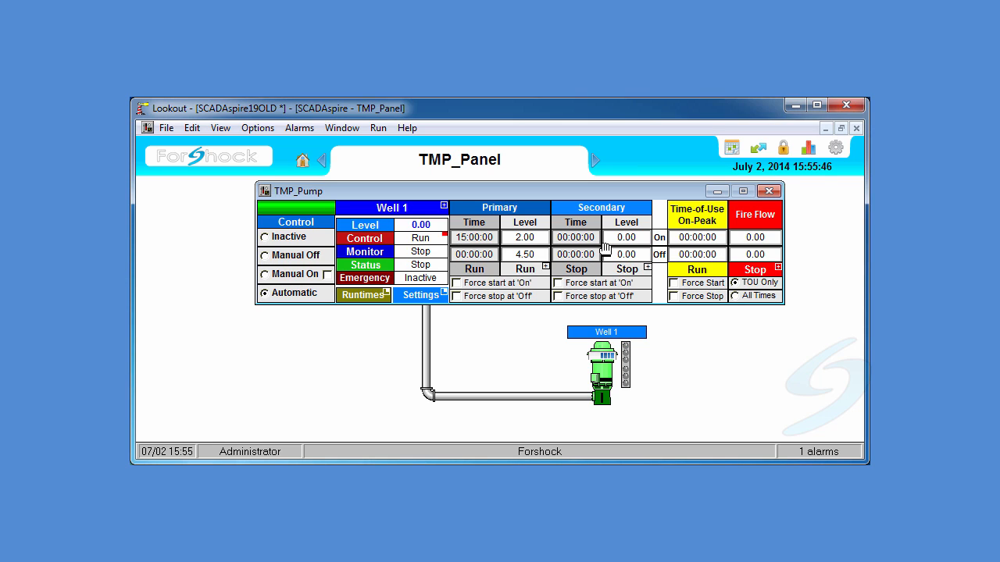
- Set the primary off time to 15:56:30
left_click(476, 256)
left_click_drag(482, 335, 469, 336)
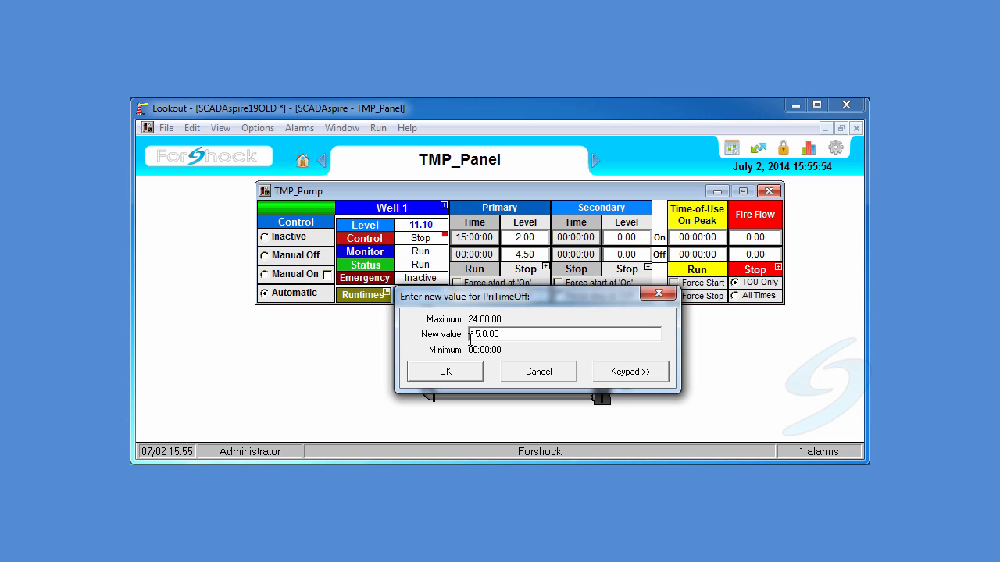
type("15:")
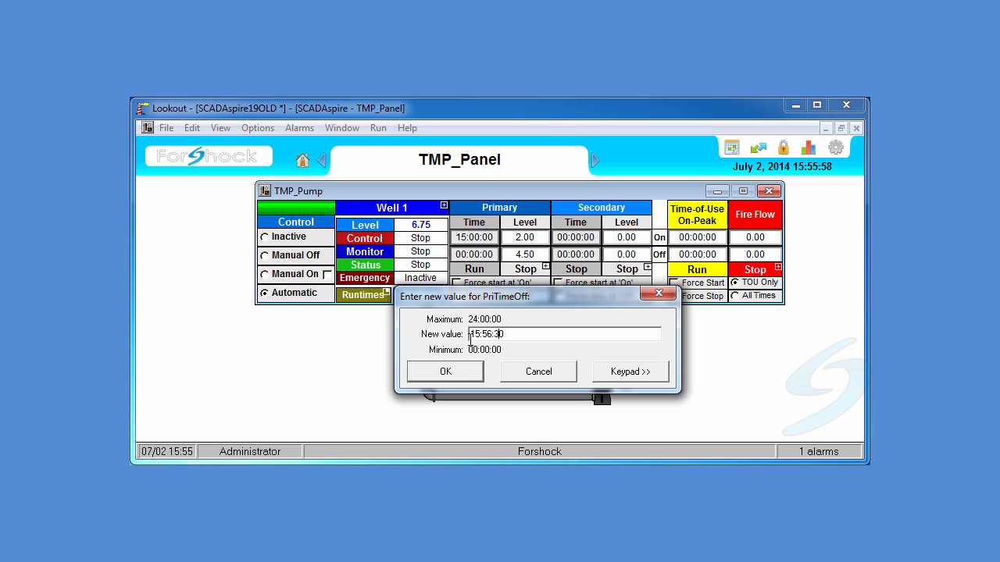
key("Return")
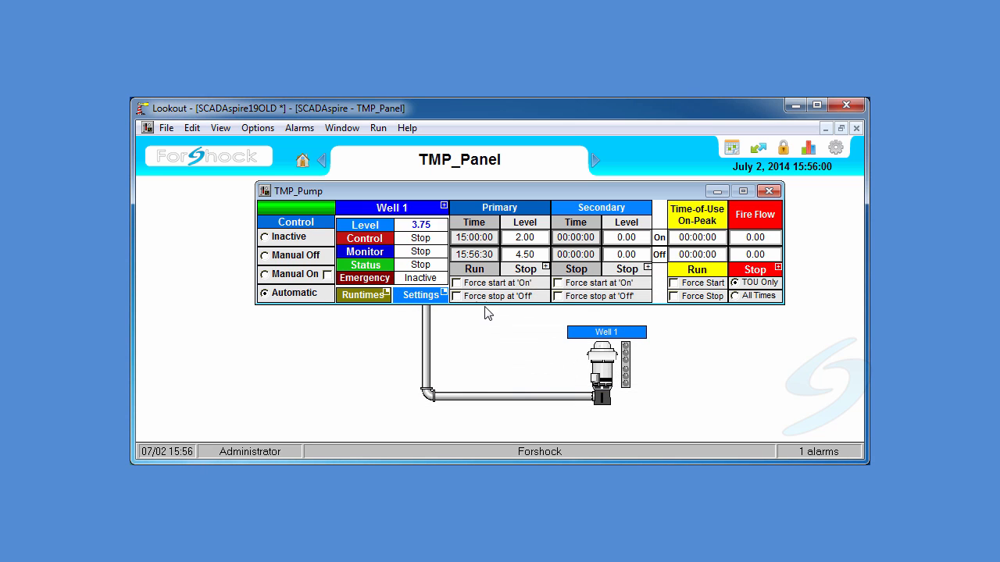
- Try the primary force start and force stop options, leaving only Force start at 'On' checked
left_click(486, 269)
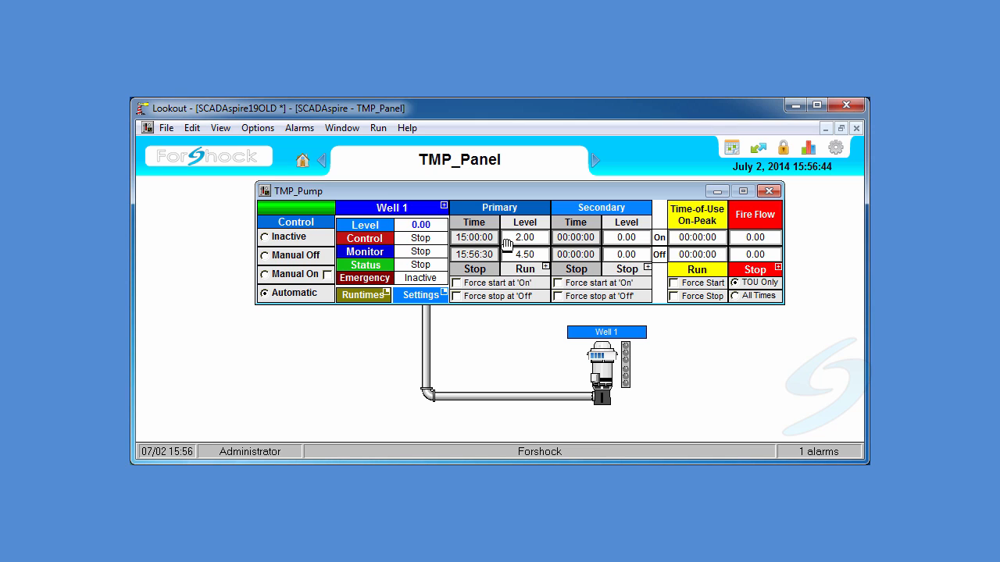
left_click(457, 283)
left_click(525, 383)
left_click(457, 297)
left_click(504, 378)
left_click(457, 283)
left_click(459, 297)
left_click(458, 284)
left_click(517, 383)
- Set the primary on time back to 00:00:00
left_click(457, 243)
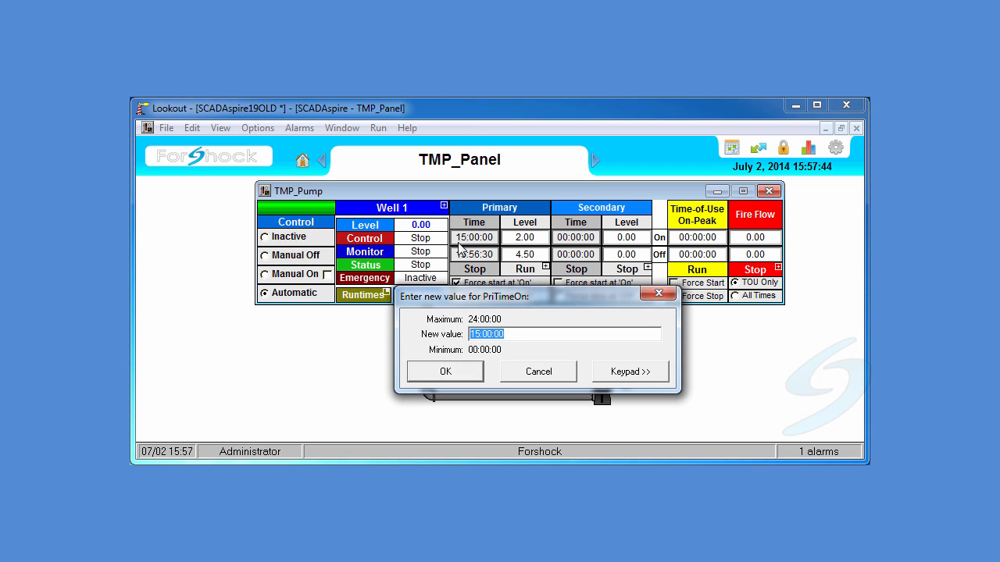
type("00:00:00")
key("Return")
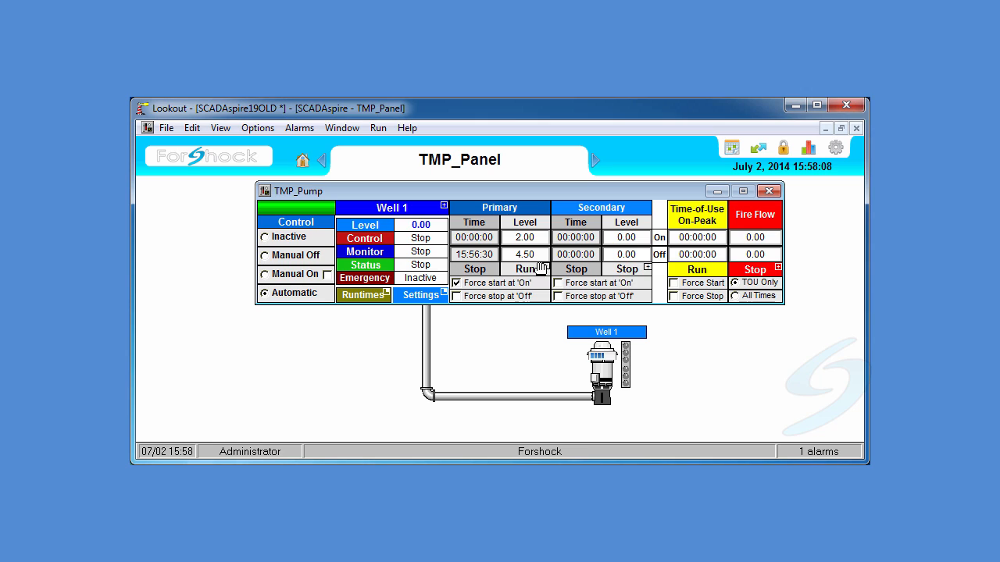
- Set the primary off time to 06:00:00
left_click(472, 255)
left_click(478, 334)
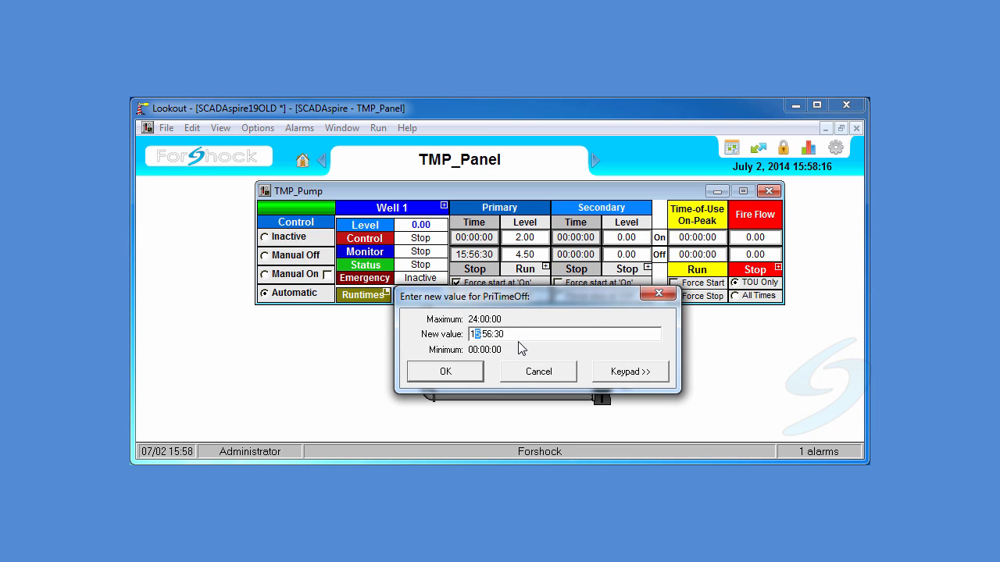
double_click(494, 334)
type("06:00:00")
key("Return")
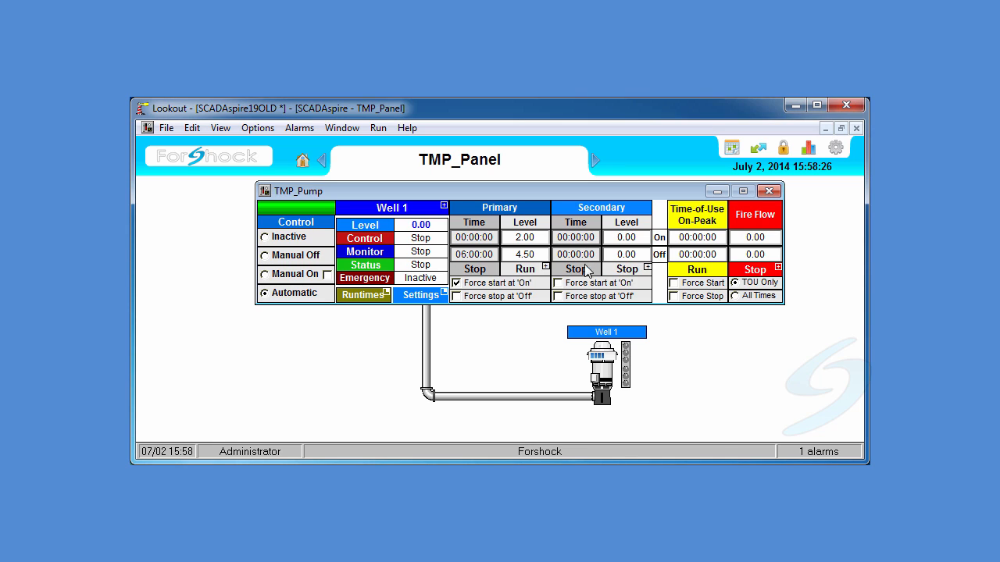
- Set the secondary on level to 1.5 and the secondary off level to 4.0
left_click(626, 238)
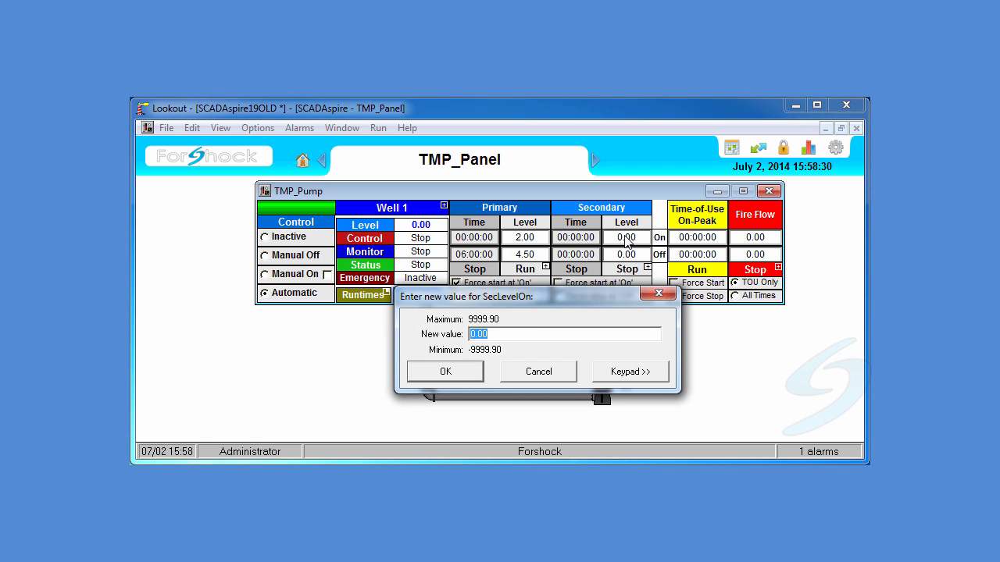
type("1.5")
key("Return")
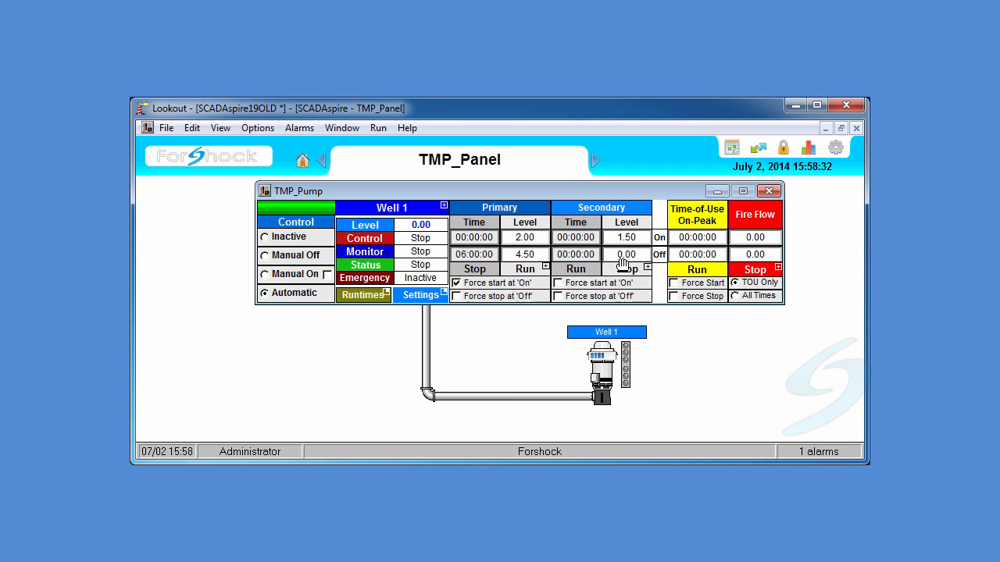
left_click(622, 258)
type("4.")
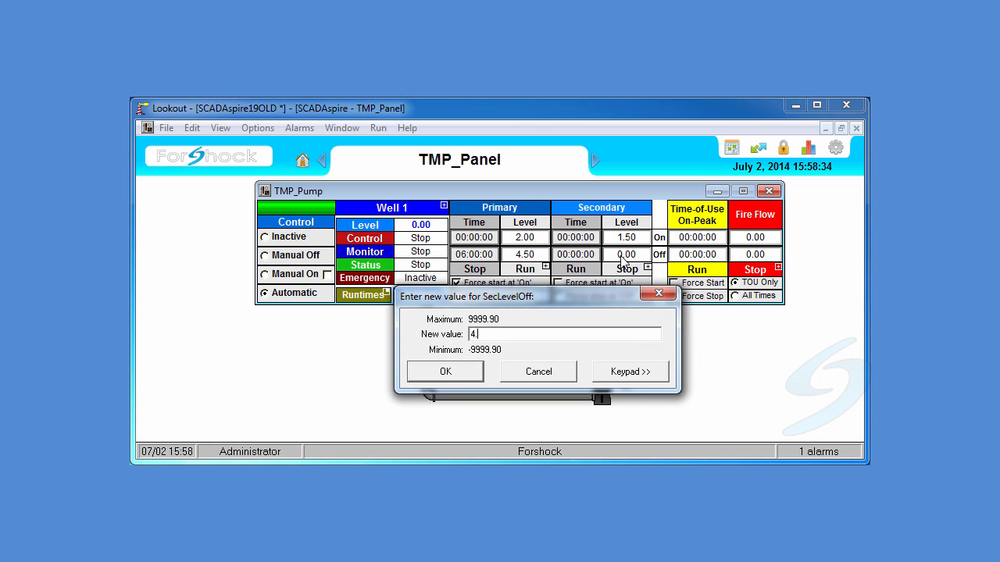
type("0")
key("Return")
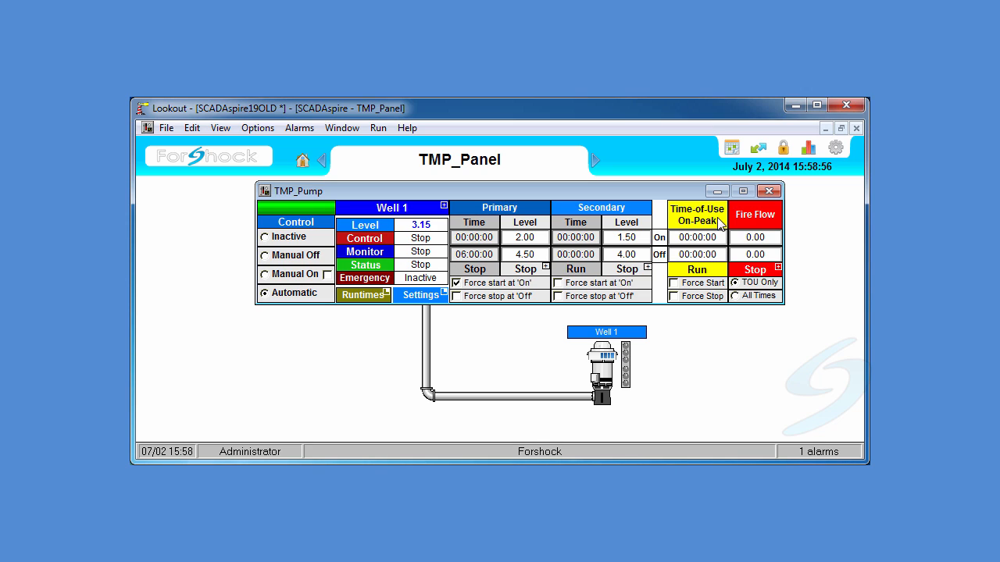
- Open the Time-of-Use settings window
left_click(737, 150)
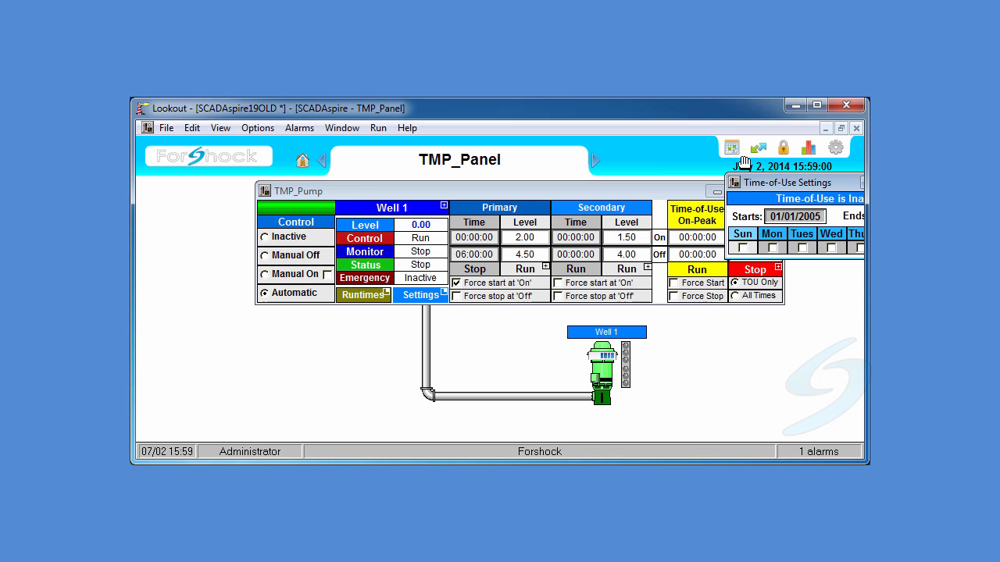
- Set the Time-of-Use start date to 07/01/2015
left_click_drag(784, 189, 650, 189)
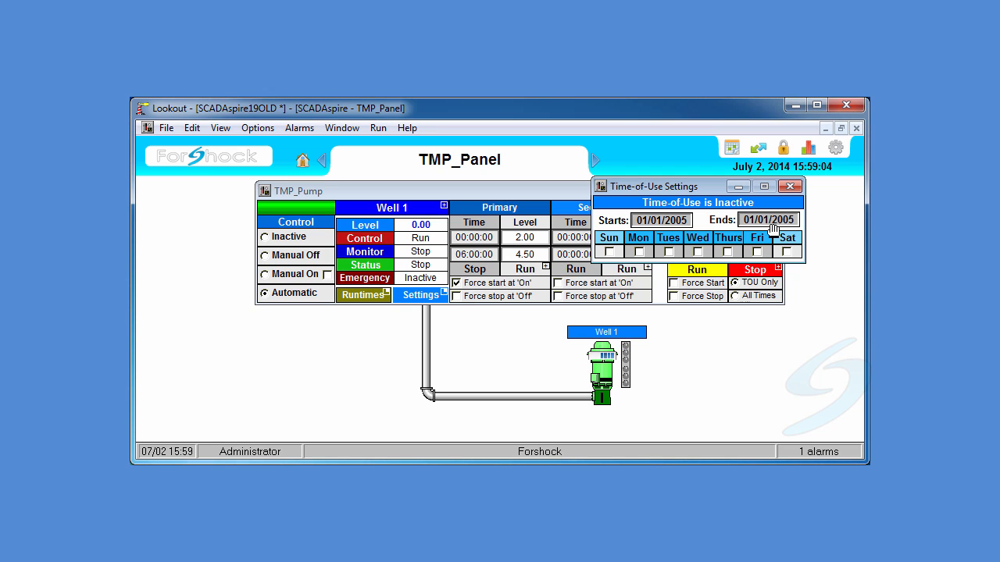
left_click(660, 221)
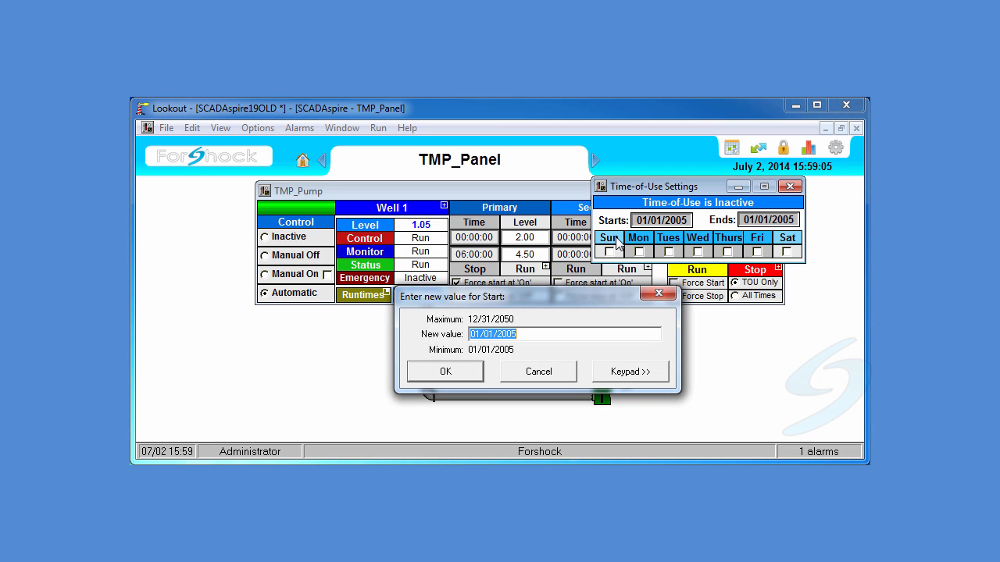
left_click(476, 336)
type("7/0")
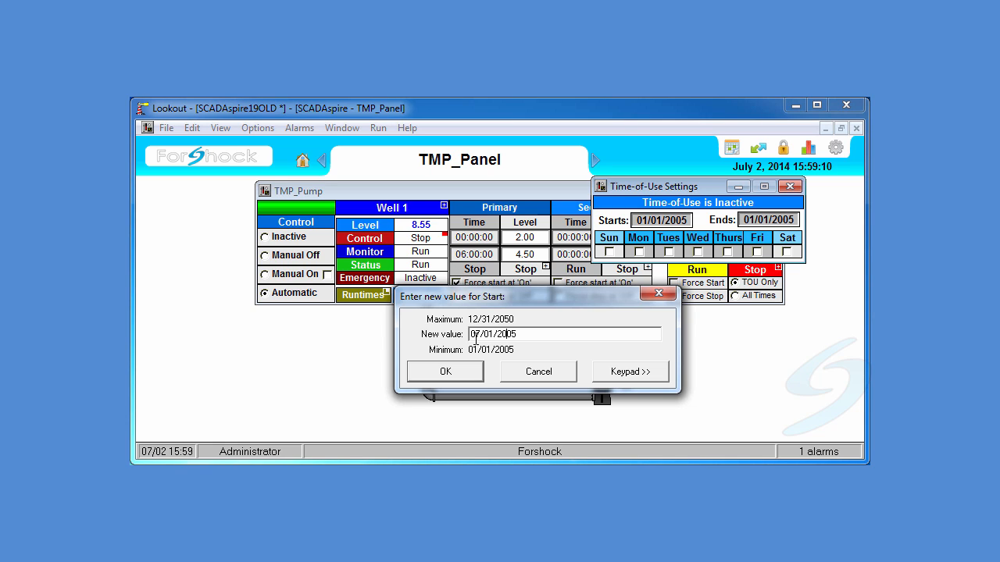
type("1")
key("Return")
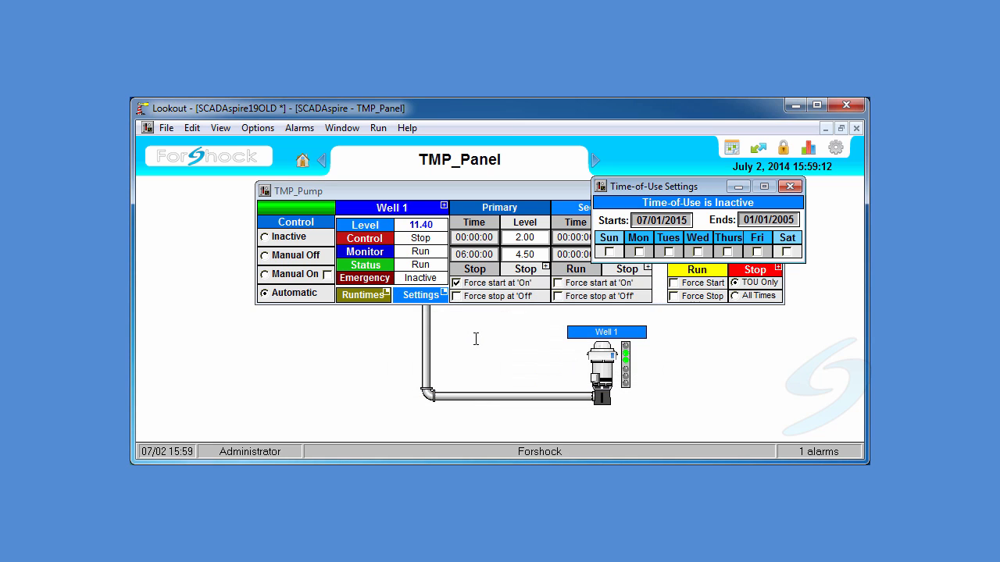
- Set the Time-of-Use end date to 11/14/2014
left_click(759, 221)
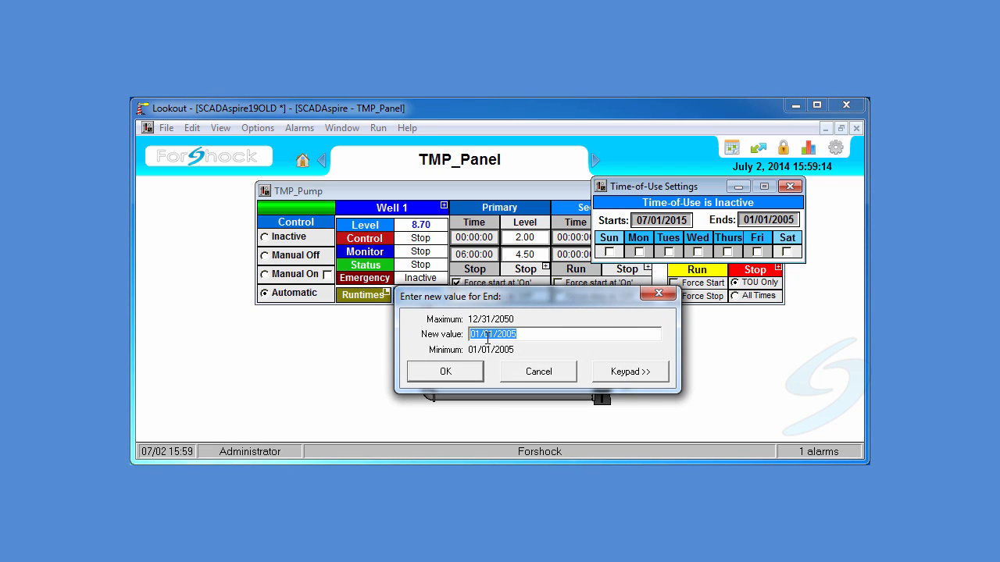
left_click_drag(481, 336, 453, 336)
type("11")
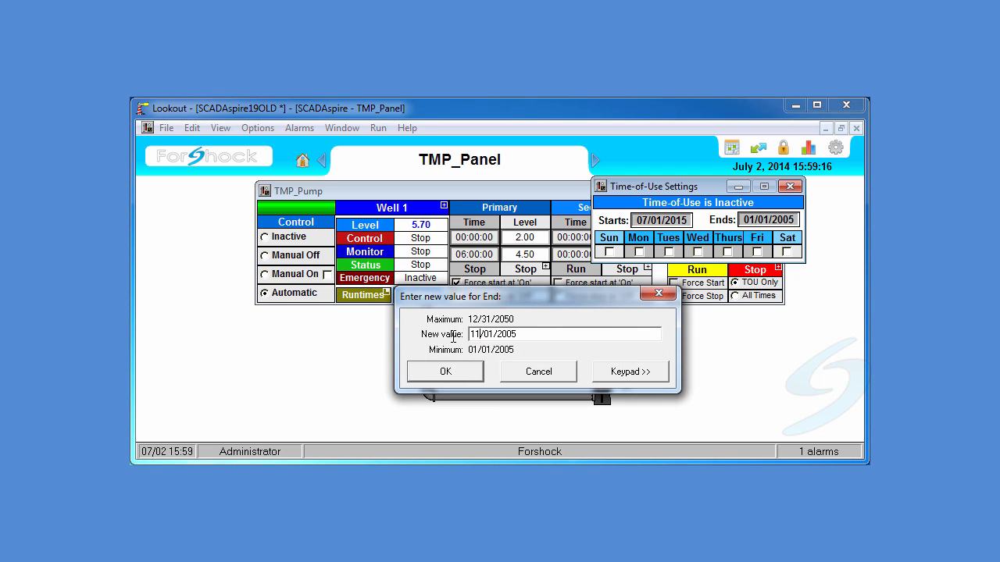
key("Delete")
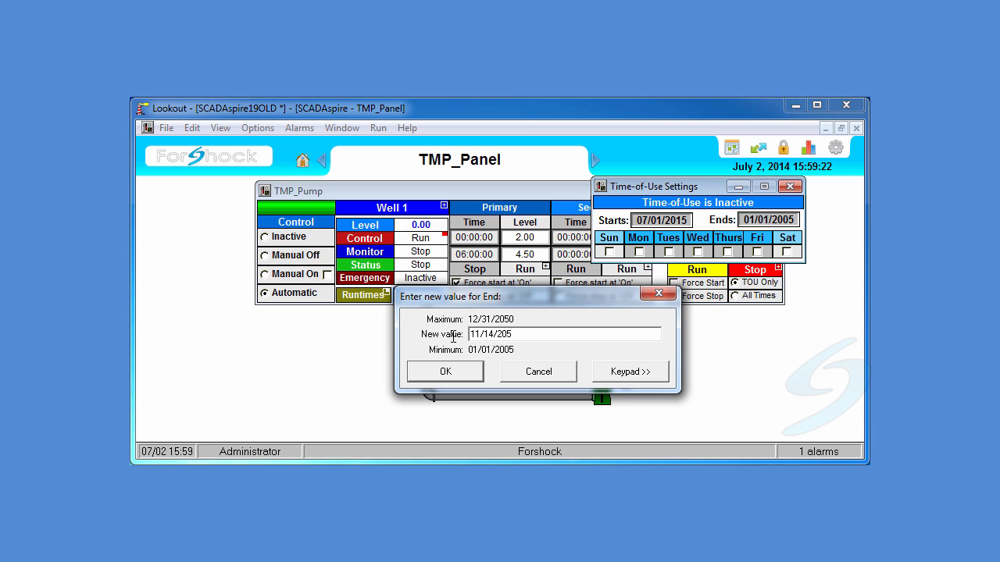
key("Delete")
key("Return")
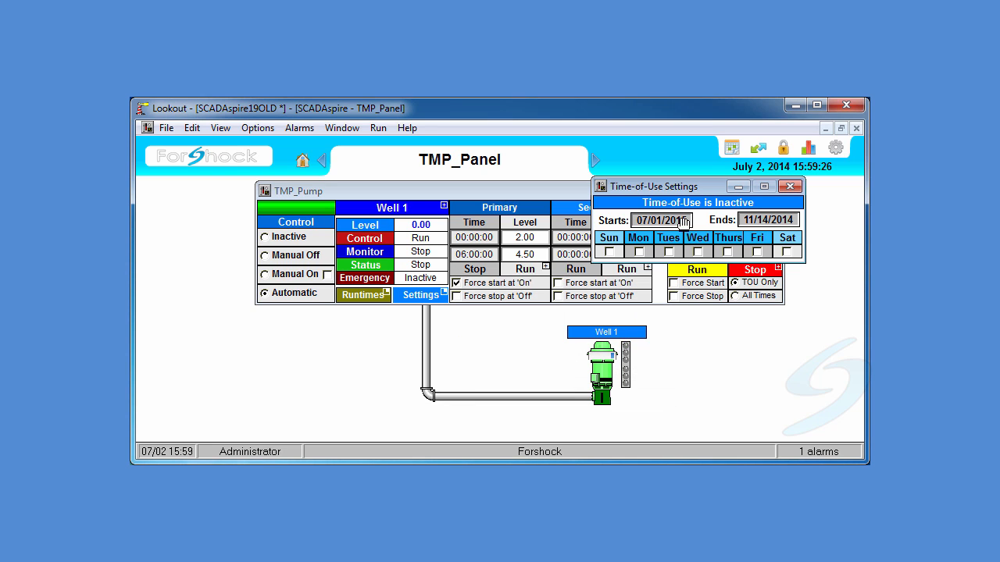
- Change the Time-of-Use start date to 07/01/2014
left_click(674, 222)
left_click(547, 330)
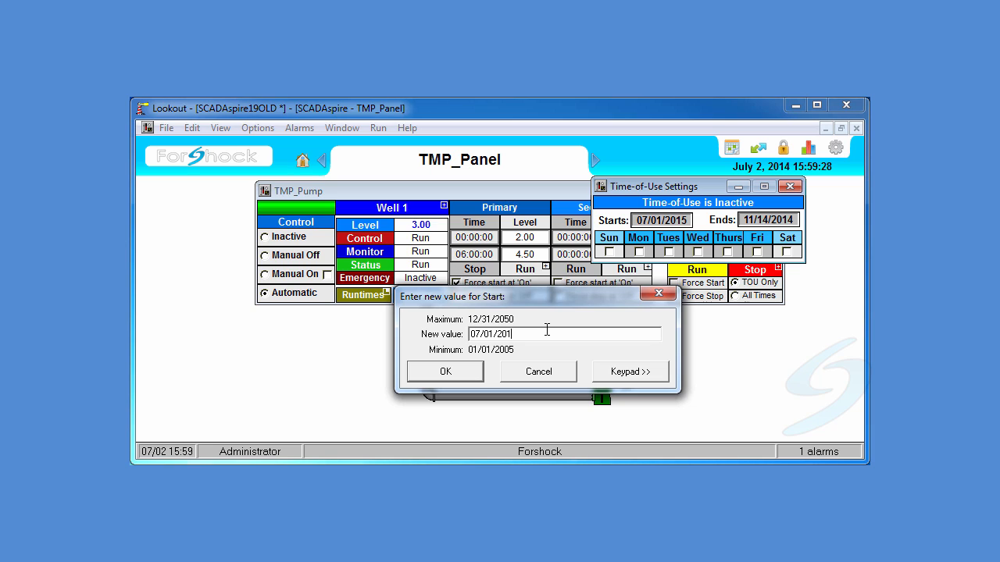
type("4")
key("Return")
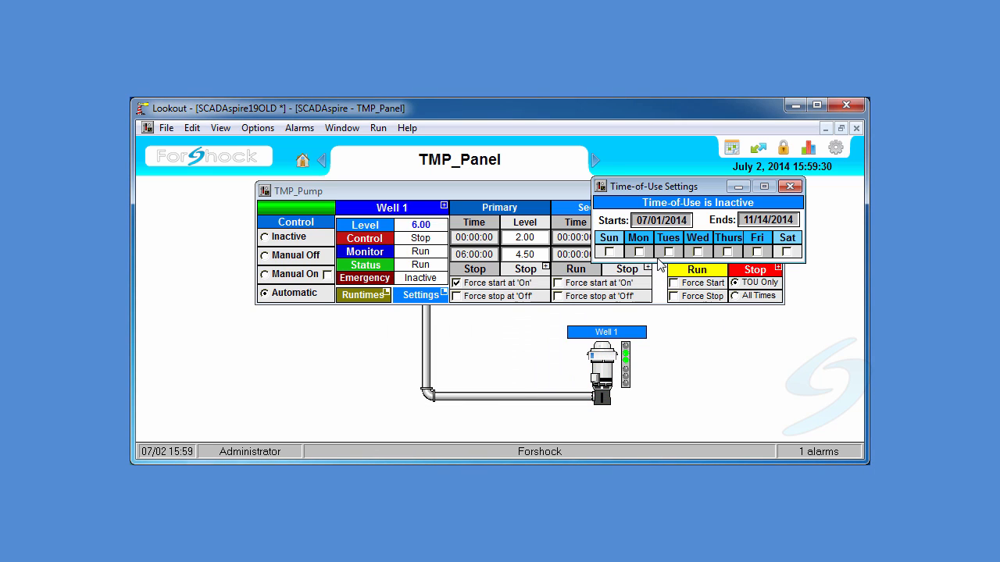
- Enable Time-of-Use for Monday through Friday and close the Time-of-Use settings window
left_click(639, 252)
left_click(669, 252)
left_click(697, 251)
left_click(724, 253)
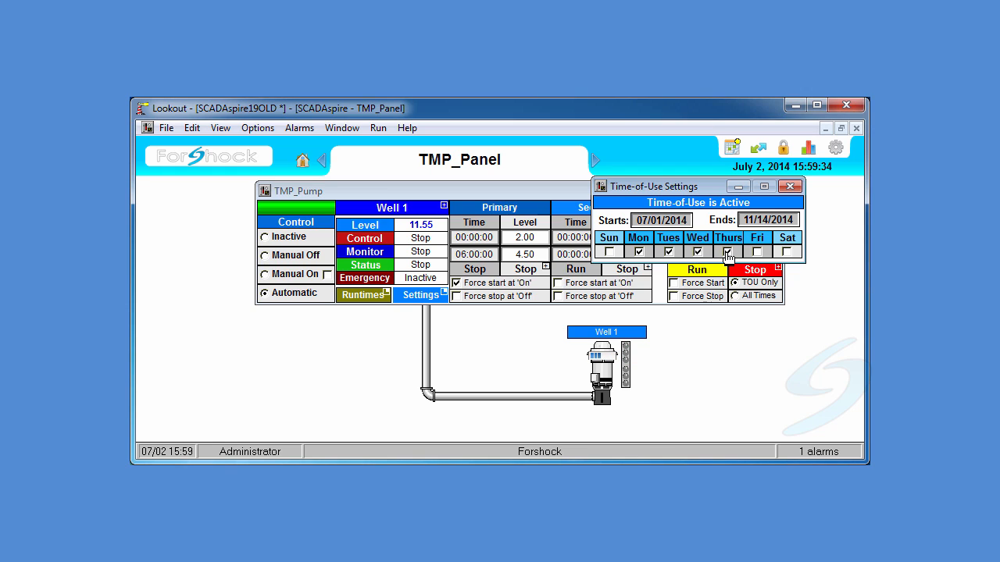
left_click(724, 253)
left_click(725, 252)
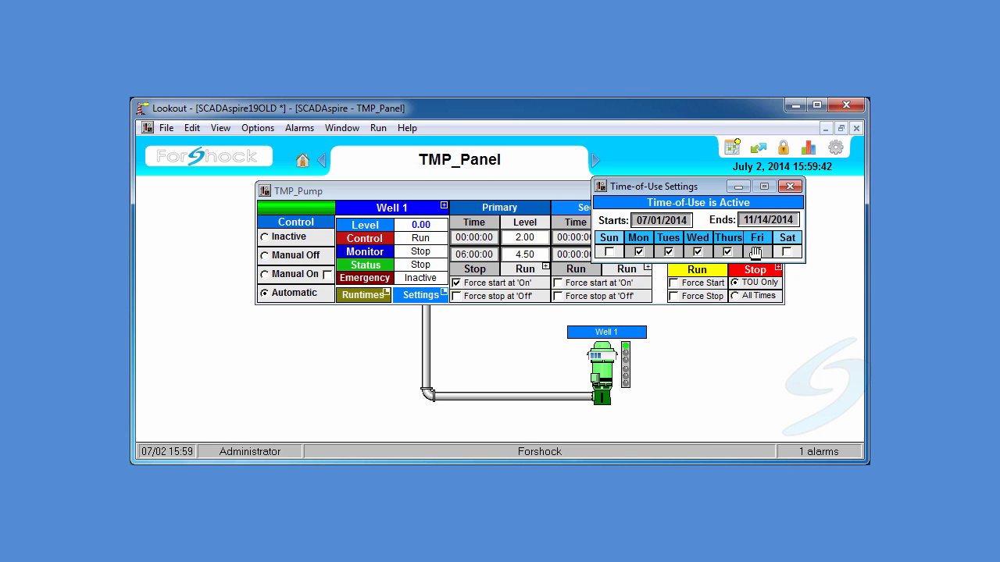
left_click(756, 252)
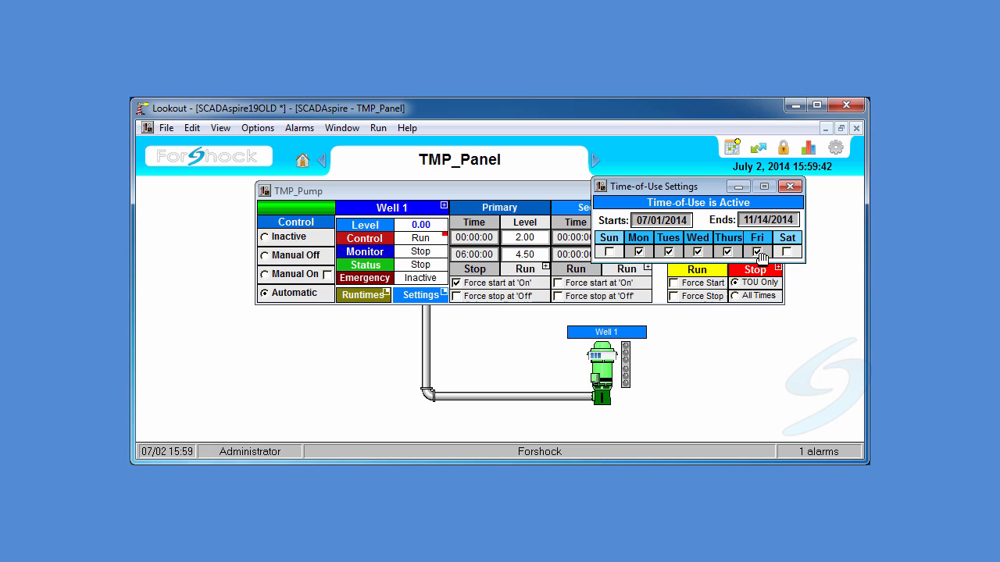
left_click(790, 186)
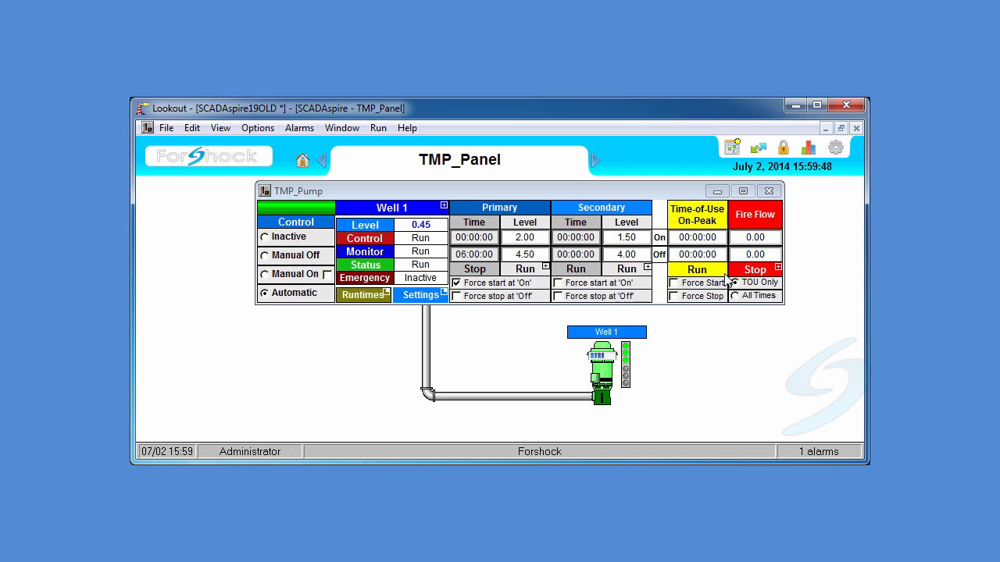
- Set the Time-of-Use on-peak off time to 16:01:00
left_click(692, 258)
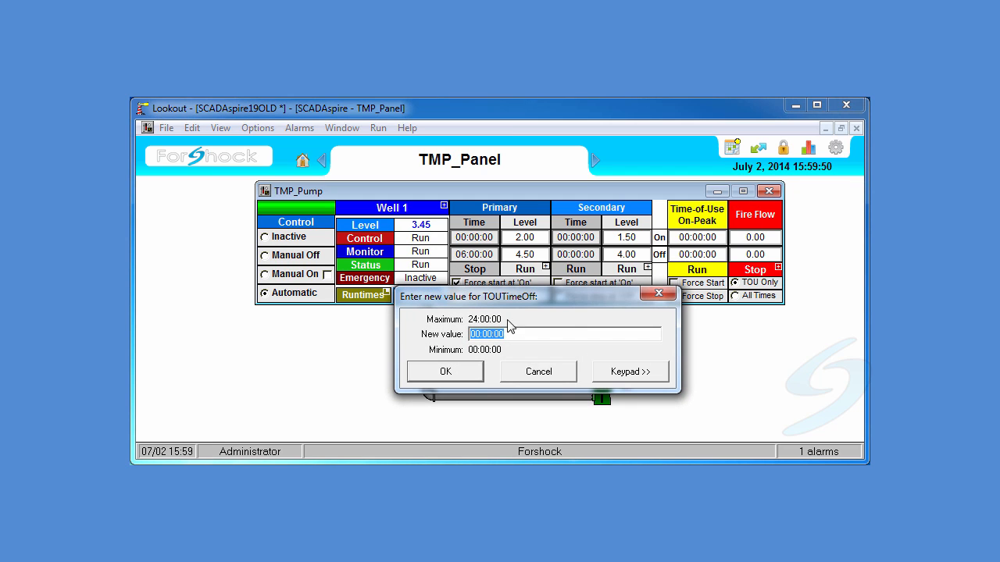
left_click_drag(480, 334, 468, 336)
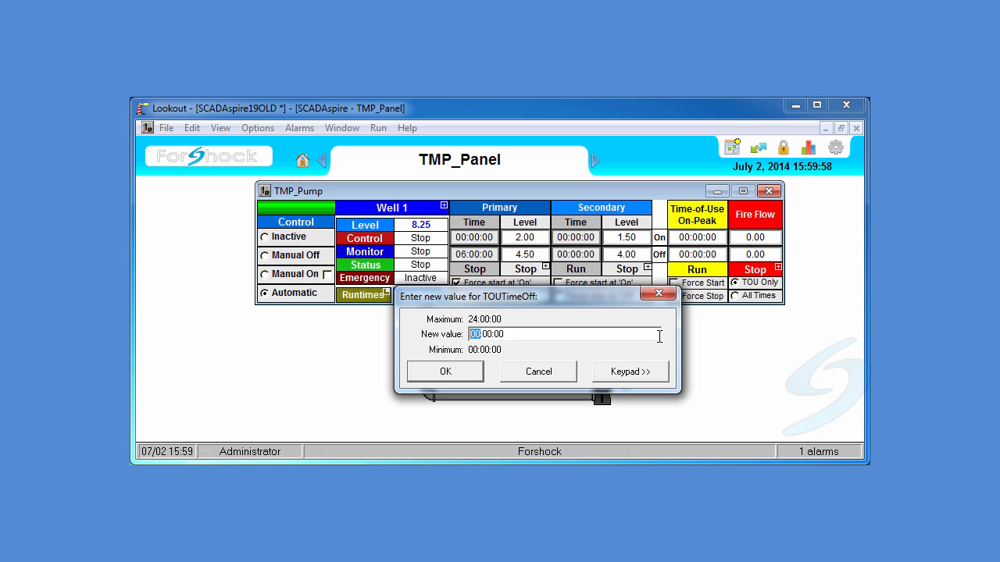
type("14")
key("BackSpace")
key("Delete")
type("1")
key("Return")
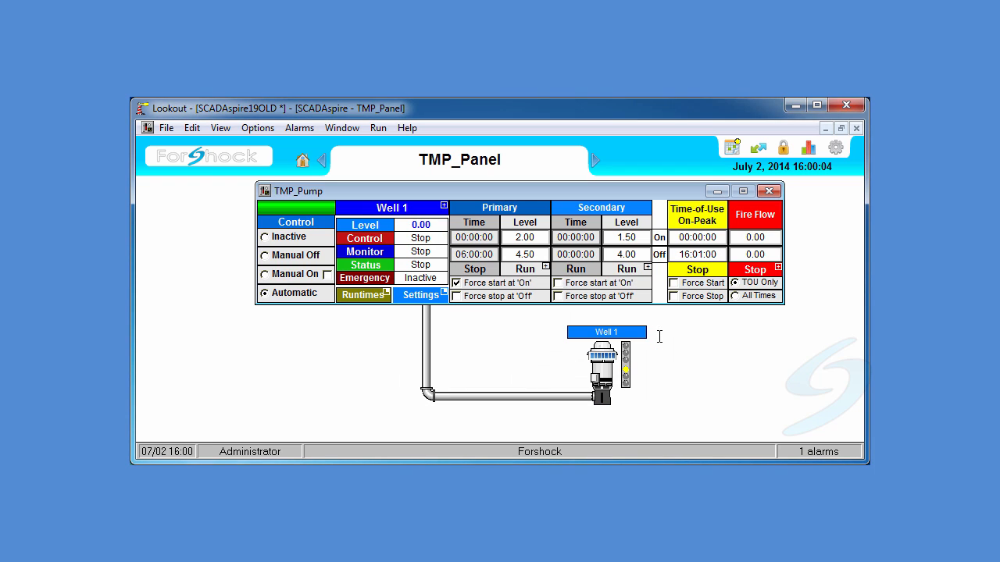